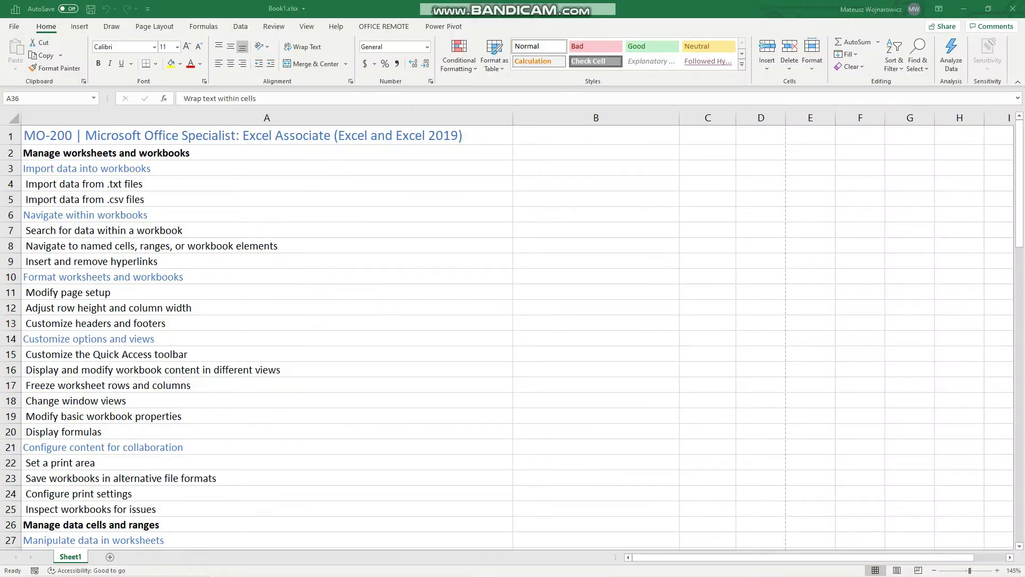
# On Sheet1, select the course title, then the merge, alignment and wrap-text topic rows.
pyautogui.click(105, 137)
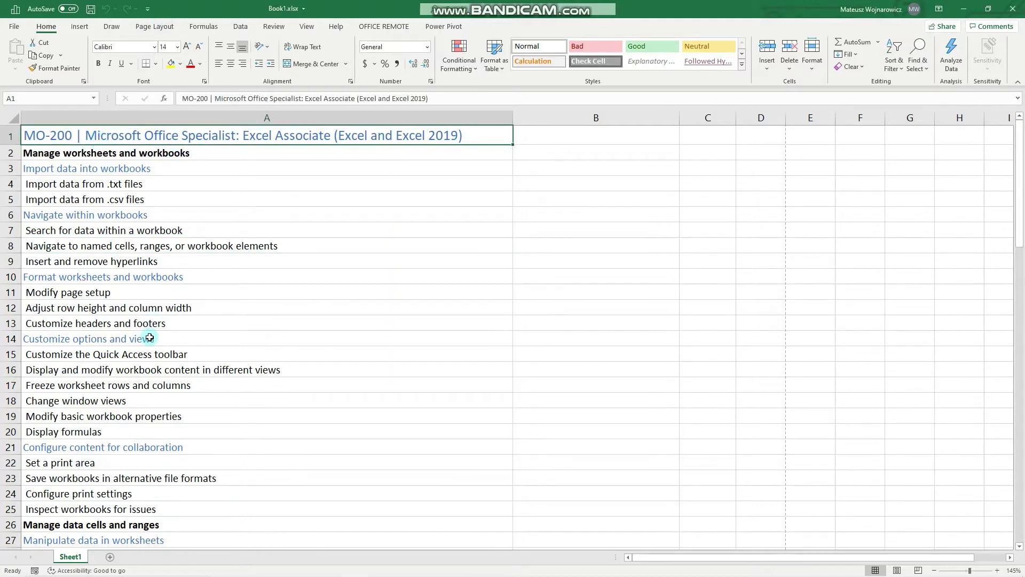
pyautogui.scroll(-4, 150, 338)
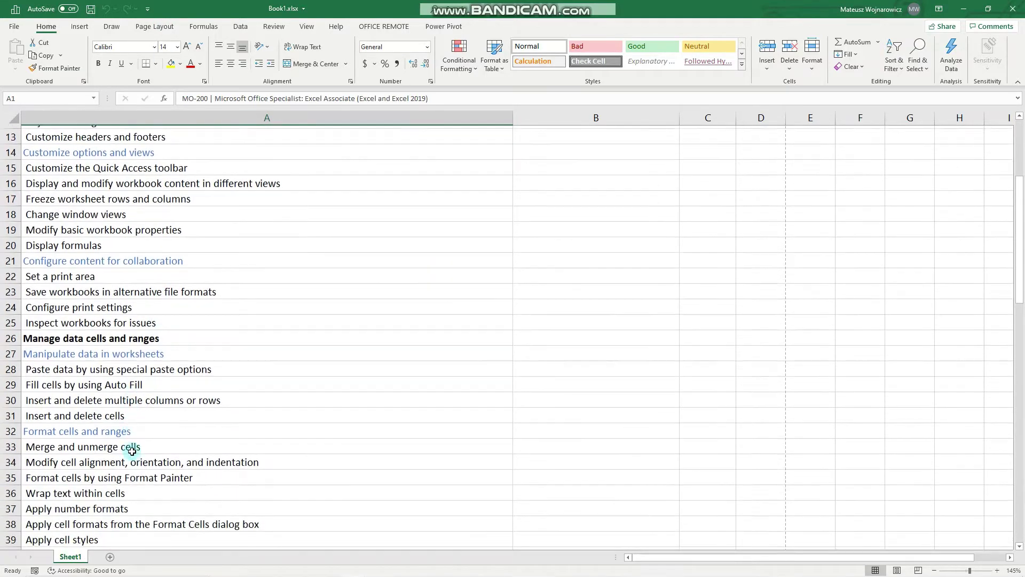
pyautogui.click(128, 445)
pyautogui.click(128, 462)
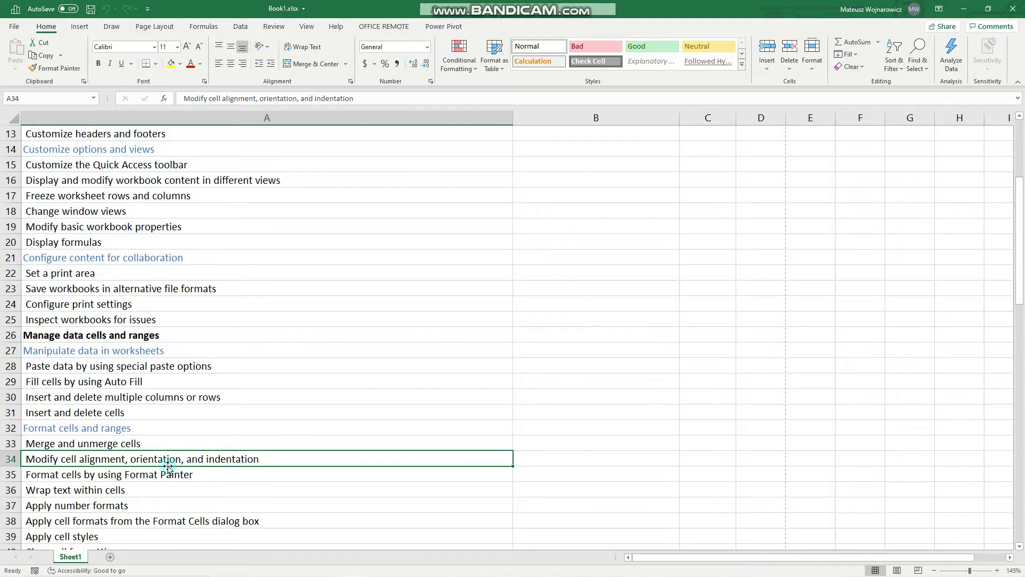
pyautogui.click(58, 490)
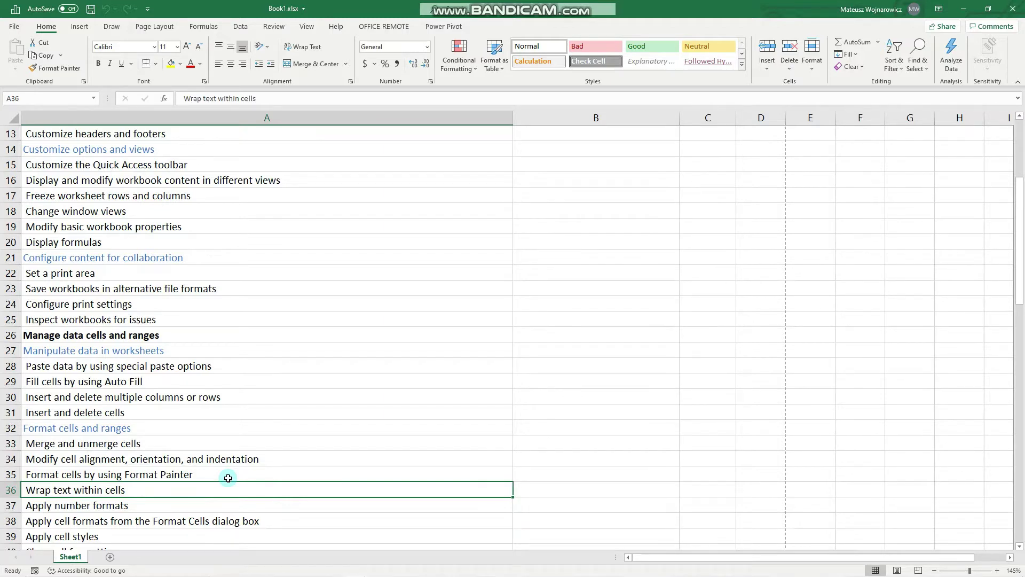
pyautogui.click(118, 445)
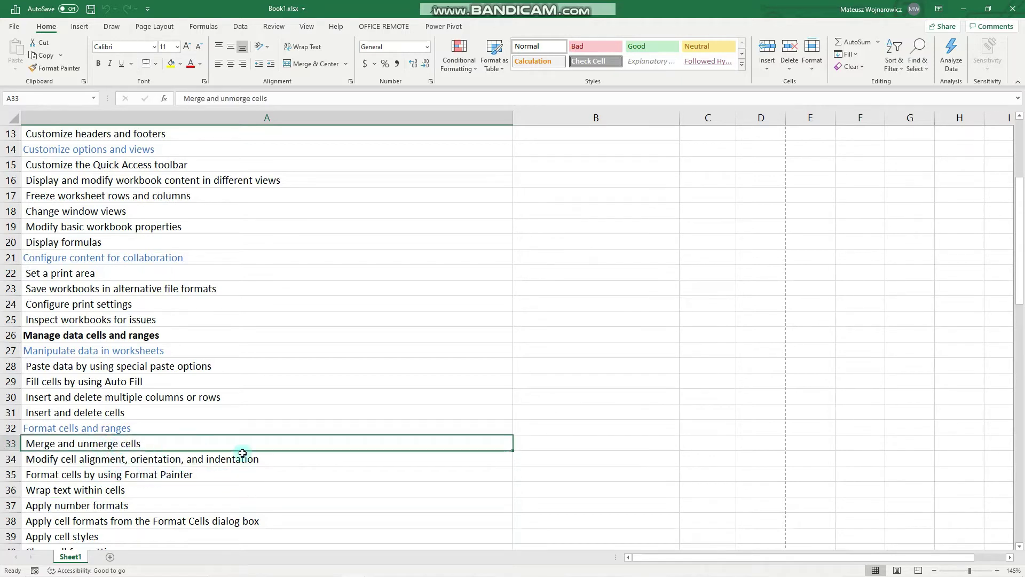
# Add a new worksheet and enter 'Text' in its cell A1.
pyautogui.click(110, 557)
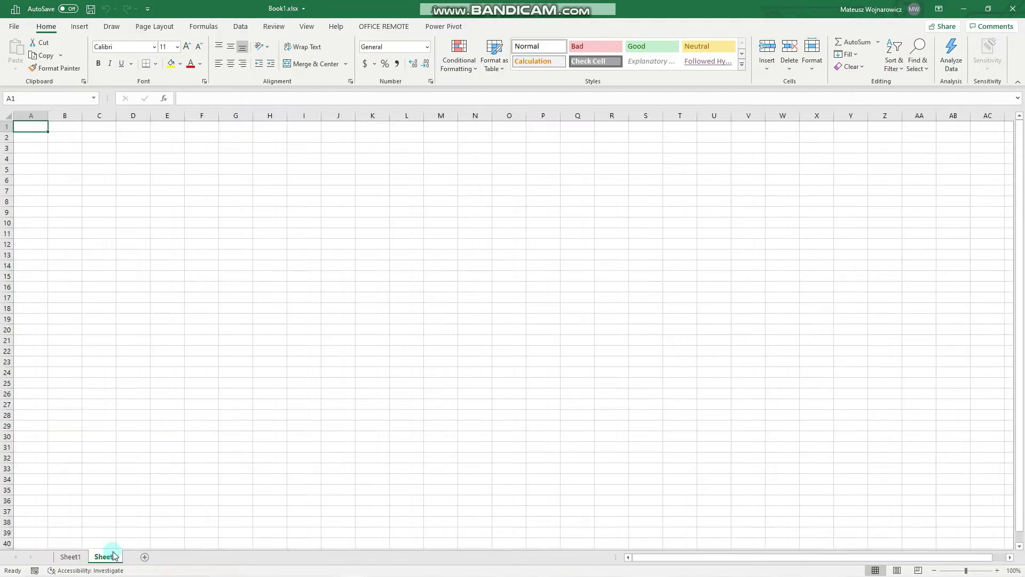
pyautogui.click(36, 131)
pyautogui.write('Text')
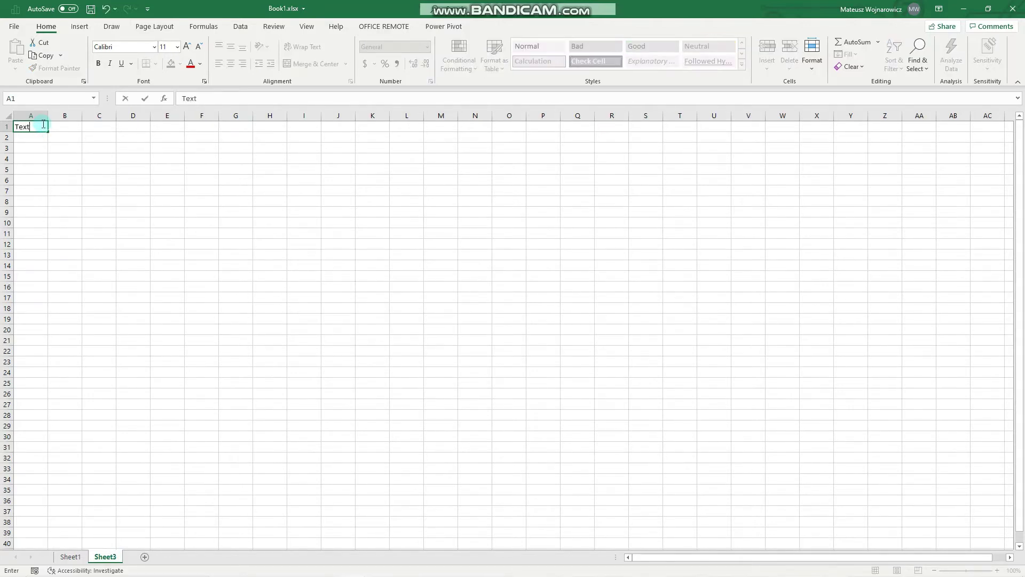
pyautogui.press('Return')
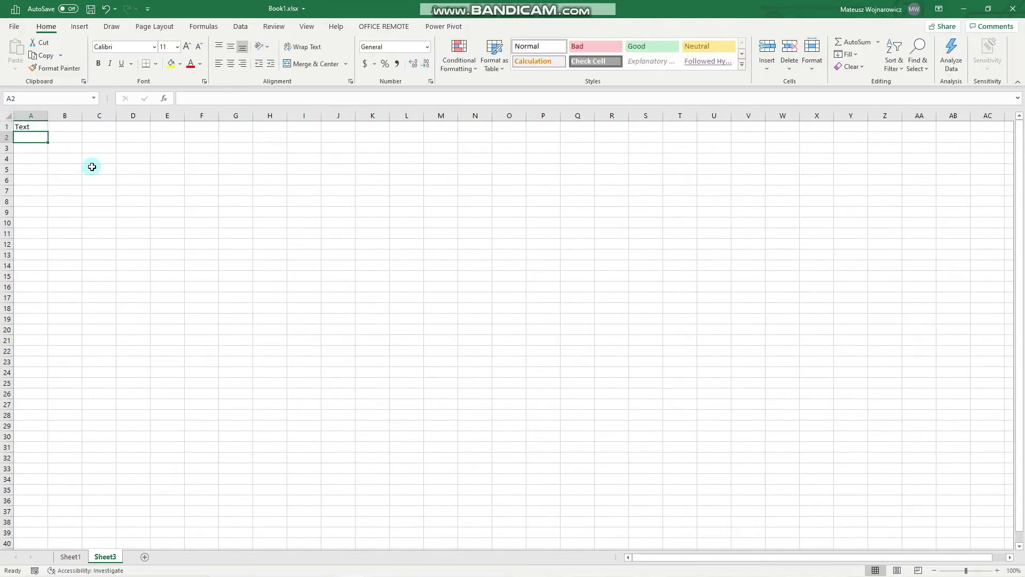
# Zoom in and select the range A1:B2.
pyautogui.scroll(5, 93, 155)
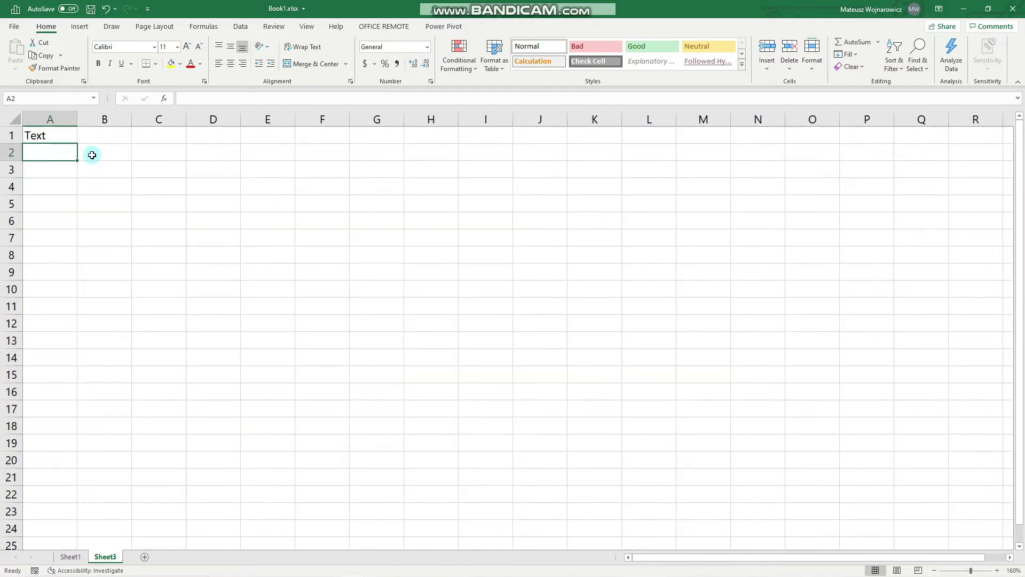
pyautogui.scroll(3, 91, 155)
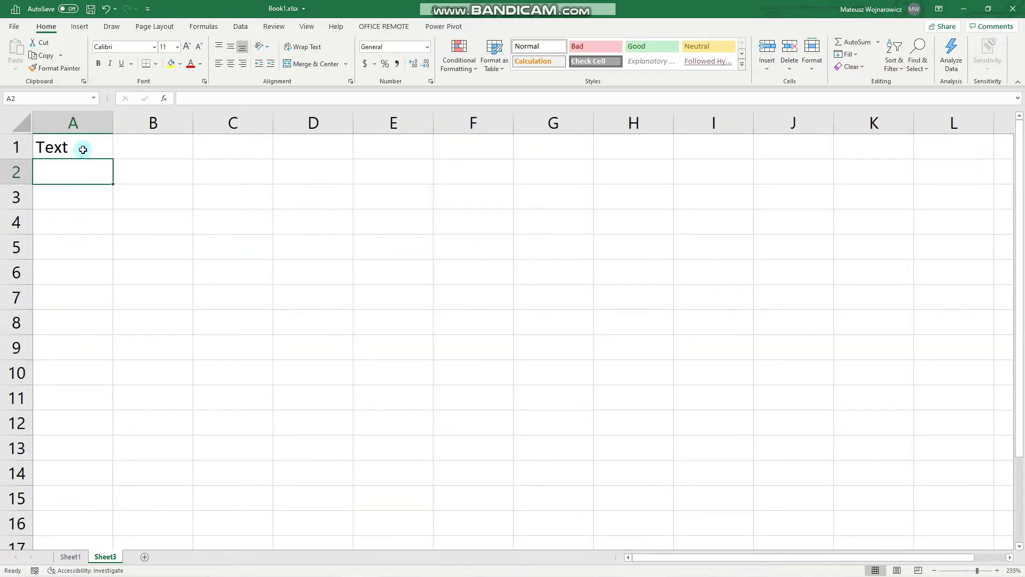
pyautogui.moveTo(85, 150); pyautogui.dragTo(171, 172)
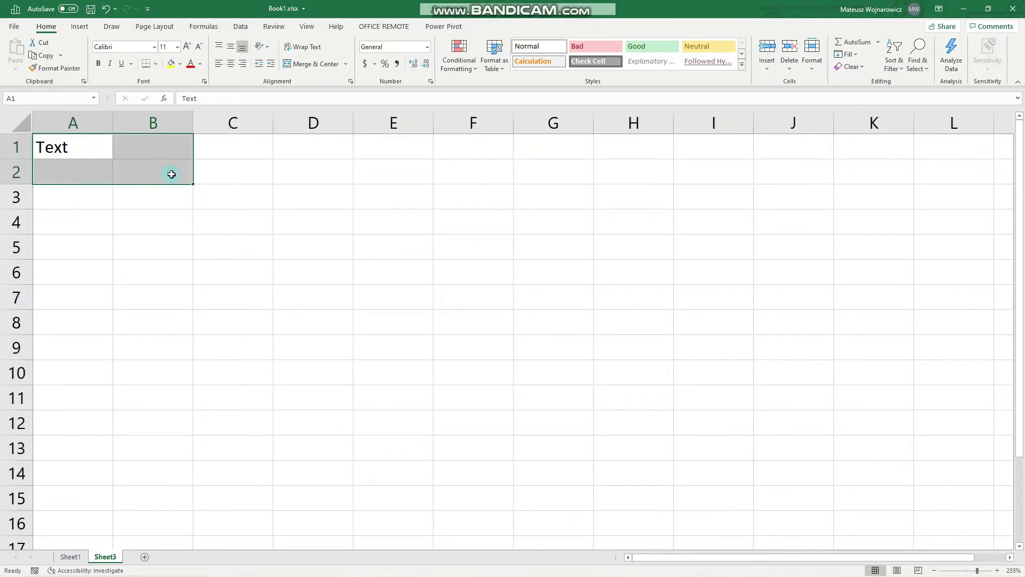
# Try Merge & Center and then Merge Across on A1:B2, undoing each.
pyautogui.click(342, 65)
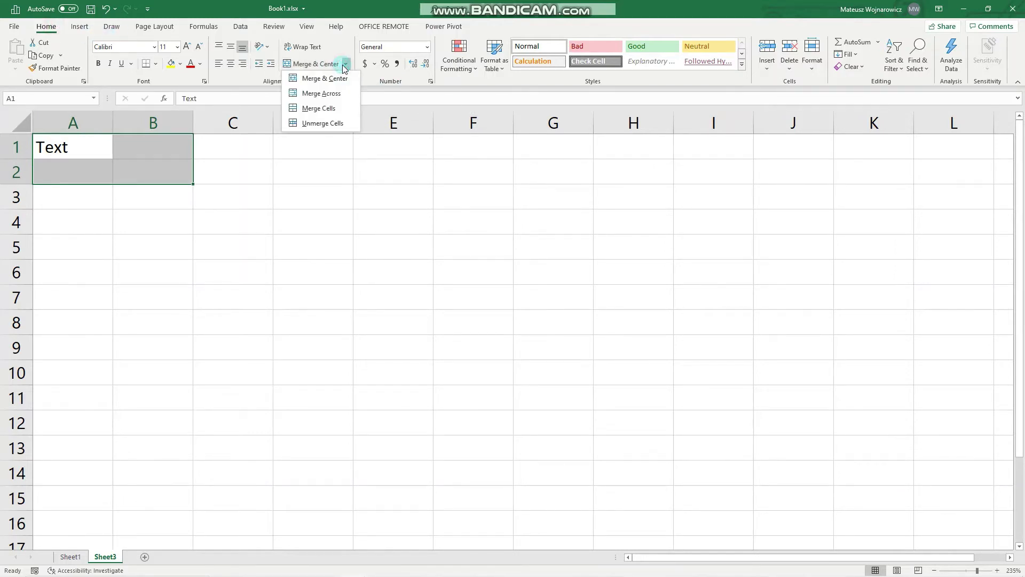
pyautogui.click(310, 79)
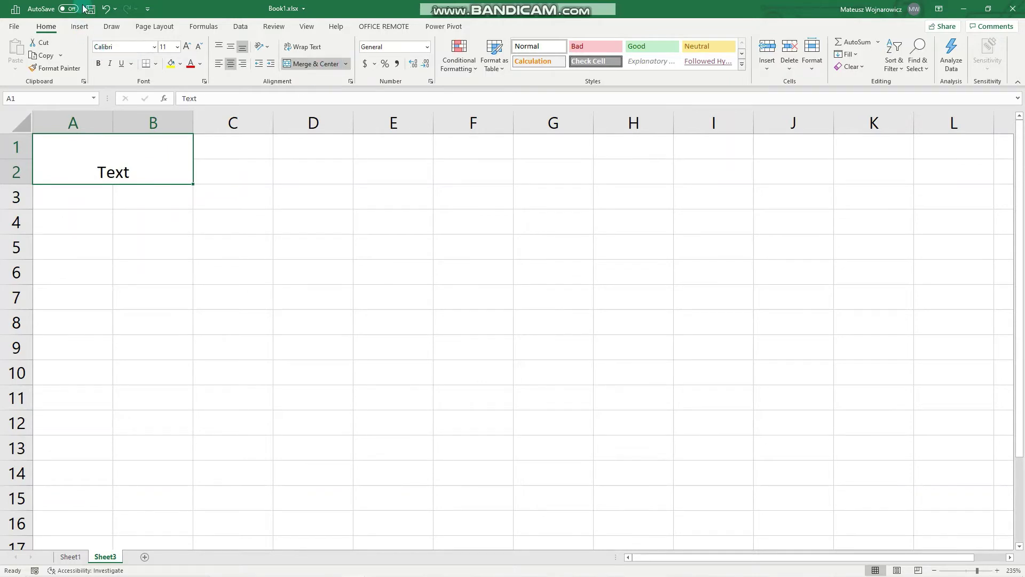
pyautogui.click(106, 8)
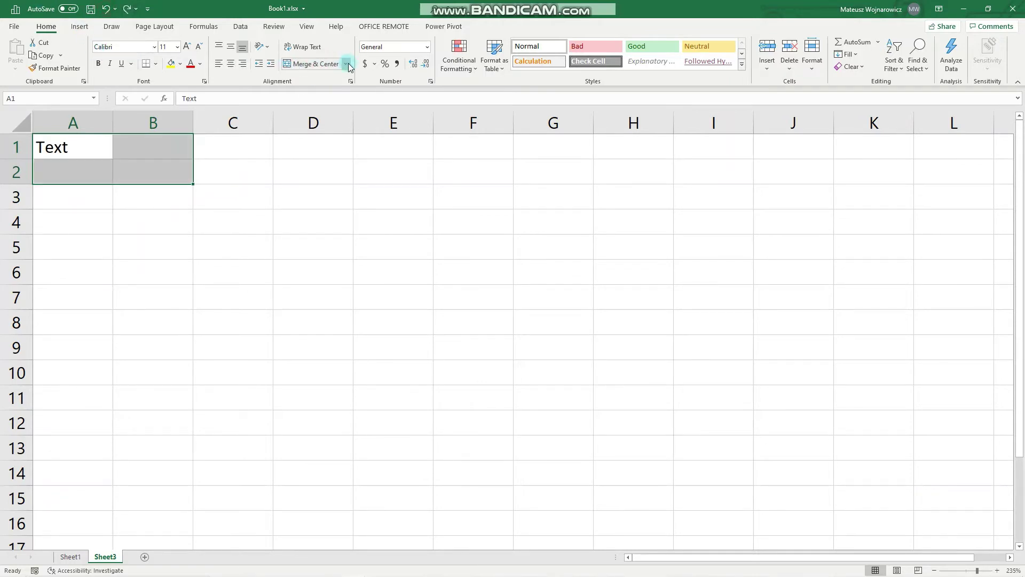
pyautogui.click(346, 64)
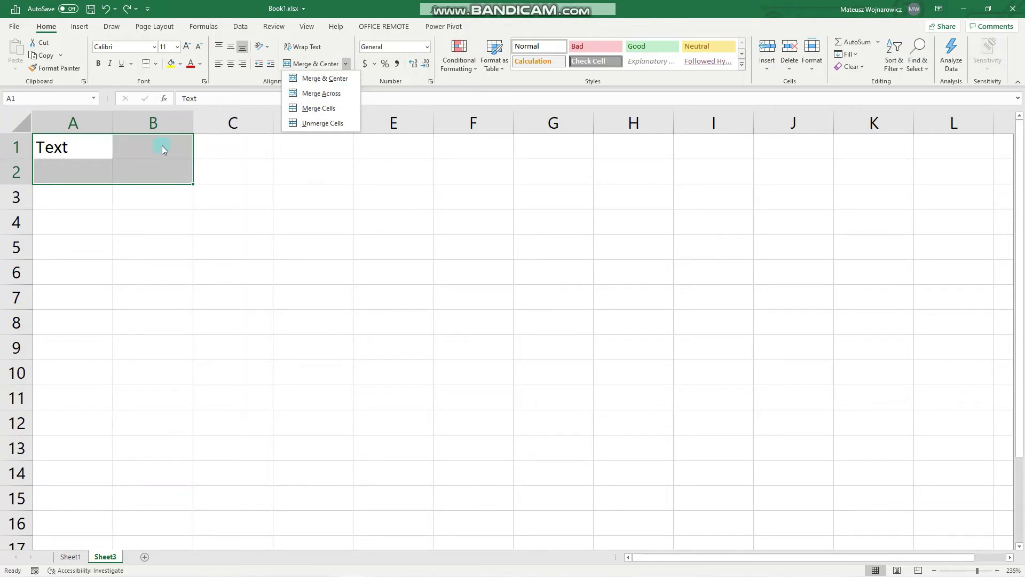
pyautogui.click(321, 94)
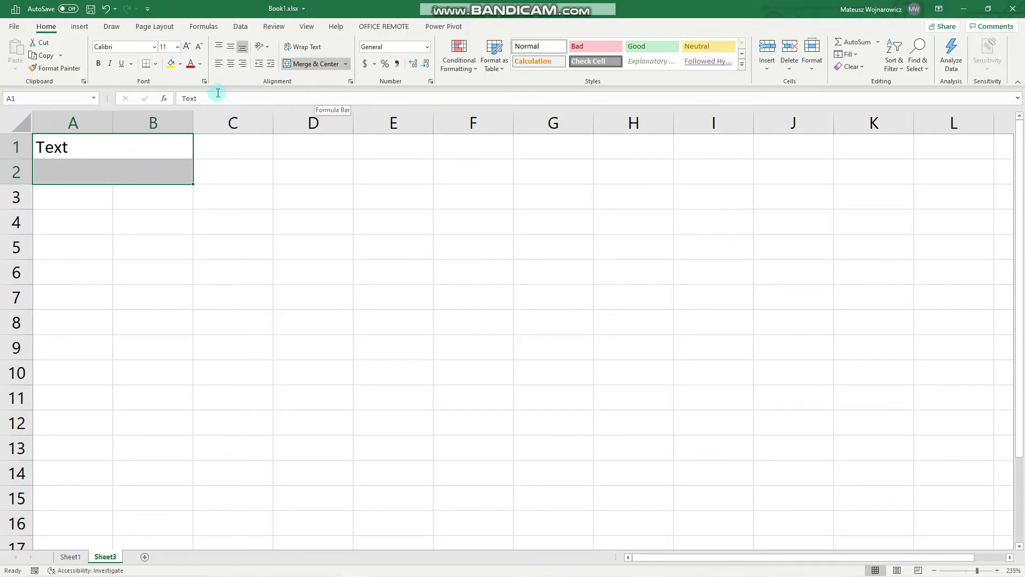
pyautogui.click(106, 8)
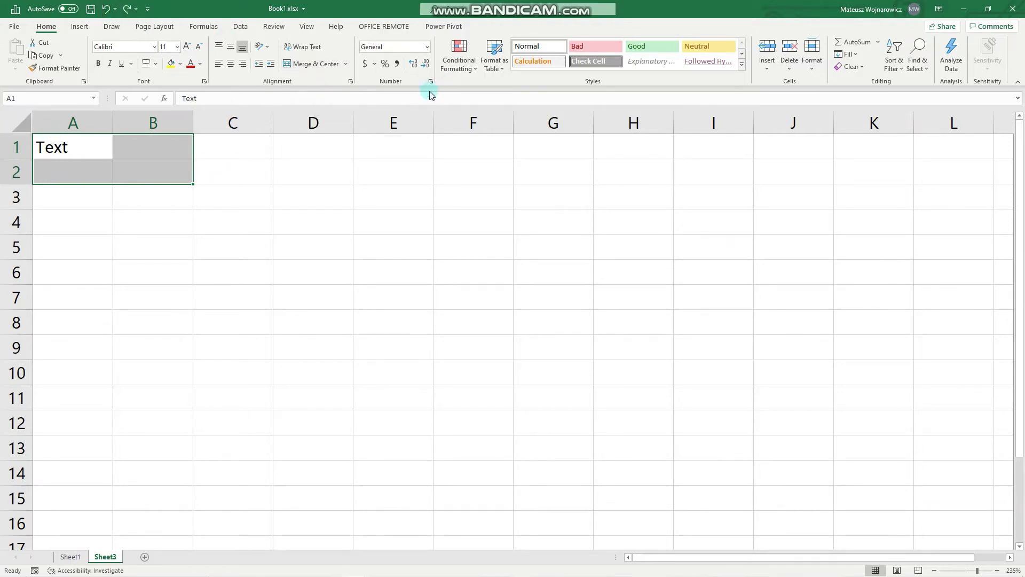
# Try Merge Cells and undo, then Merge & Center A1:B2 and Unmerge Cells.
pyautogui.click(346, 64)
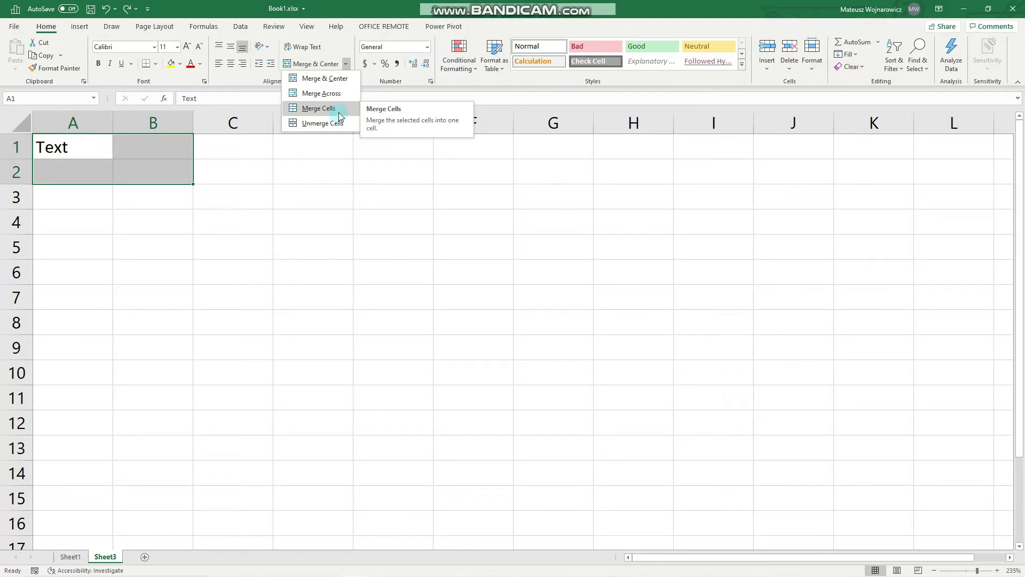
pyautogui.click(339, 114)
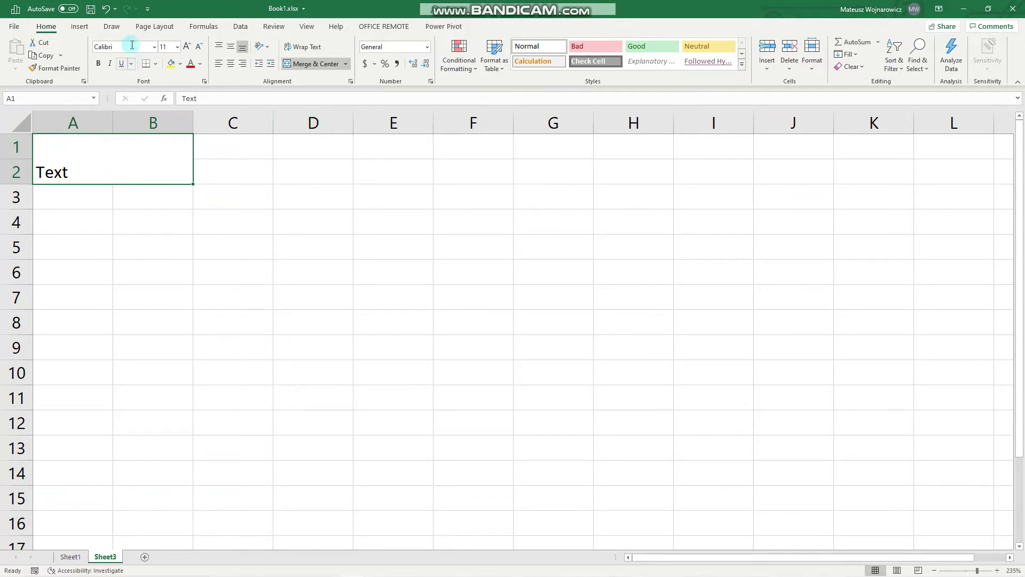
pyautogui.click(106, 9)
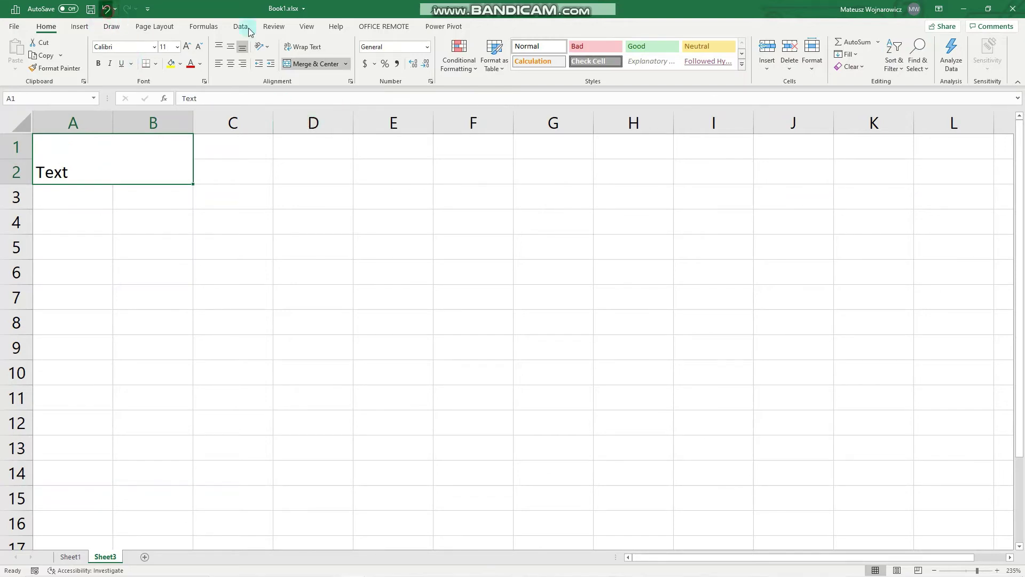
pyautogui.click(347, 64)
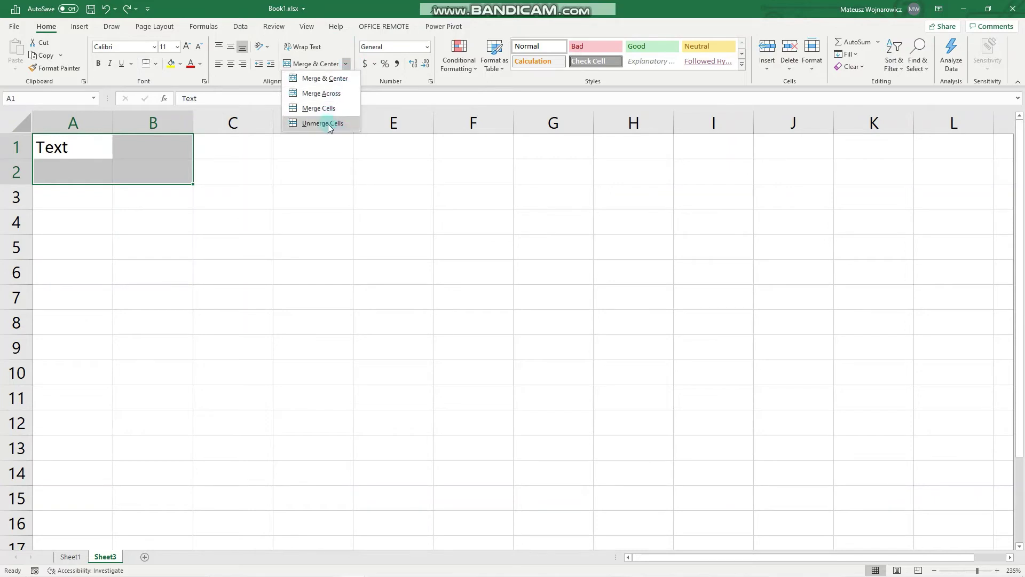
pyautogui.click(331, 78)
pyautogui.click(349, 65)
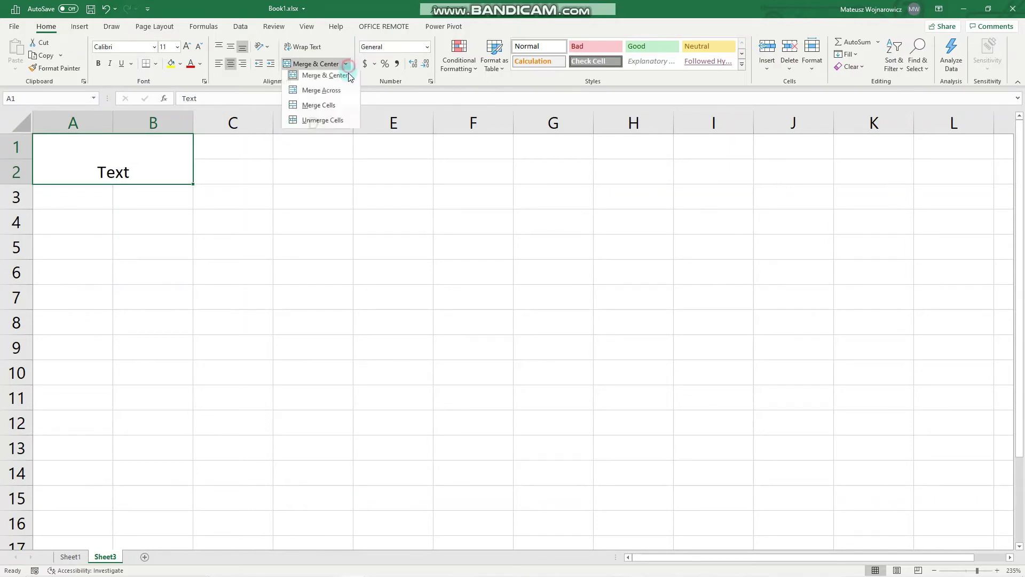
pyautogui.click(348, 124)
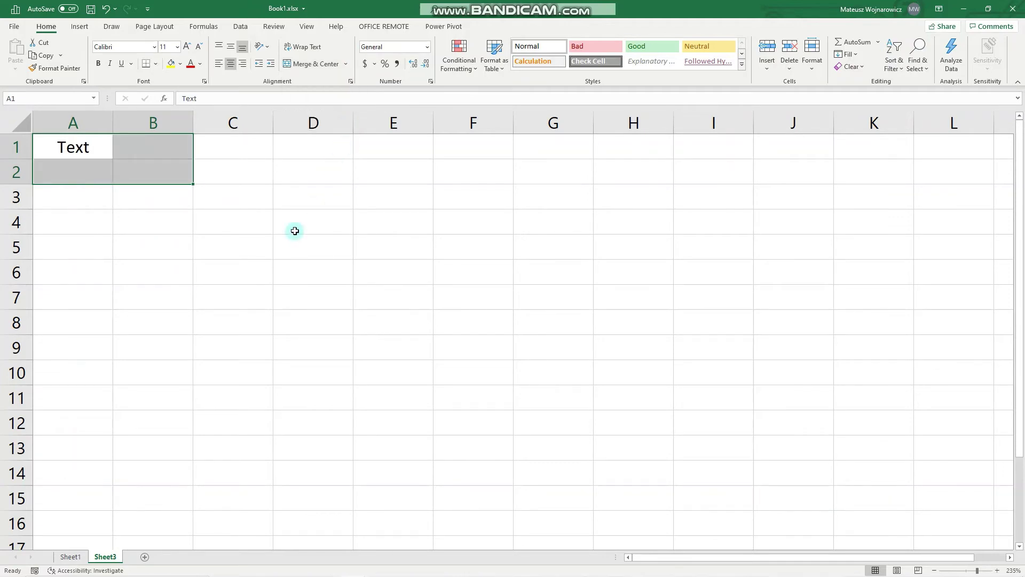
# Glance at Sheet1, return to Sheet3, select A1, then widen column A and heighten row 1.
pyautogui.click(69, 556)
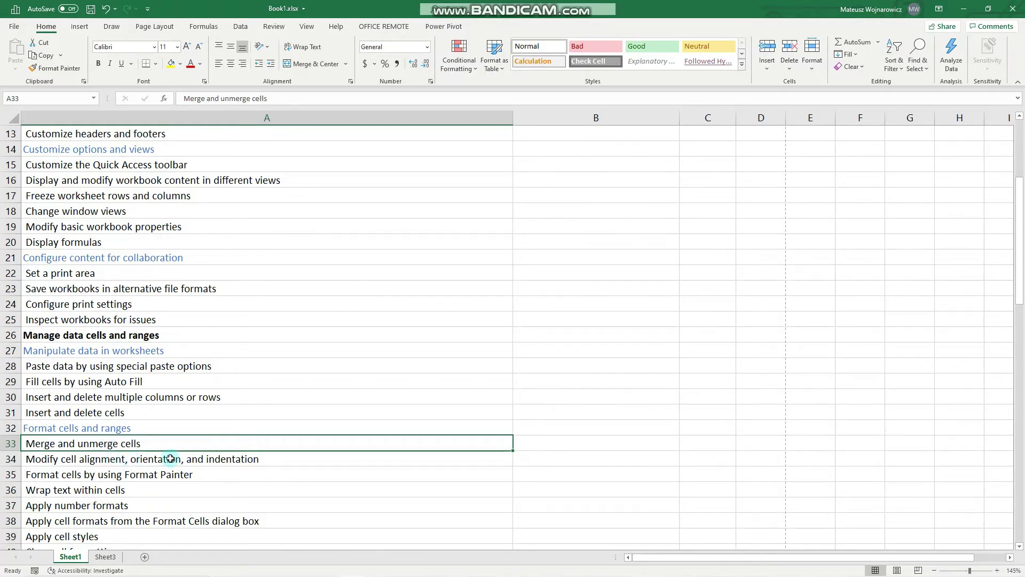
pyautogui.click(104, 557)
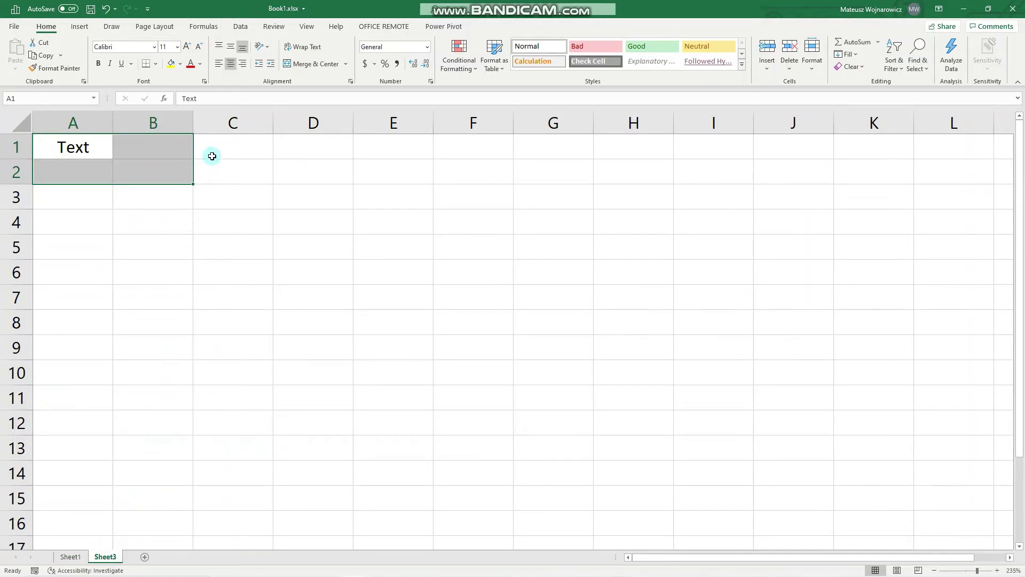
pyautogui.click(212, 156)
pyautogui.click(98, 146)
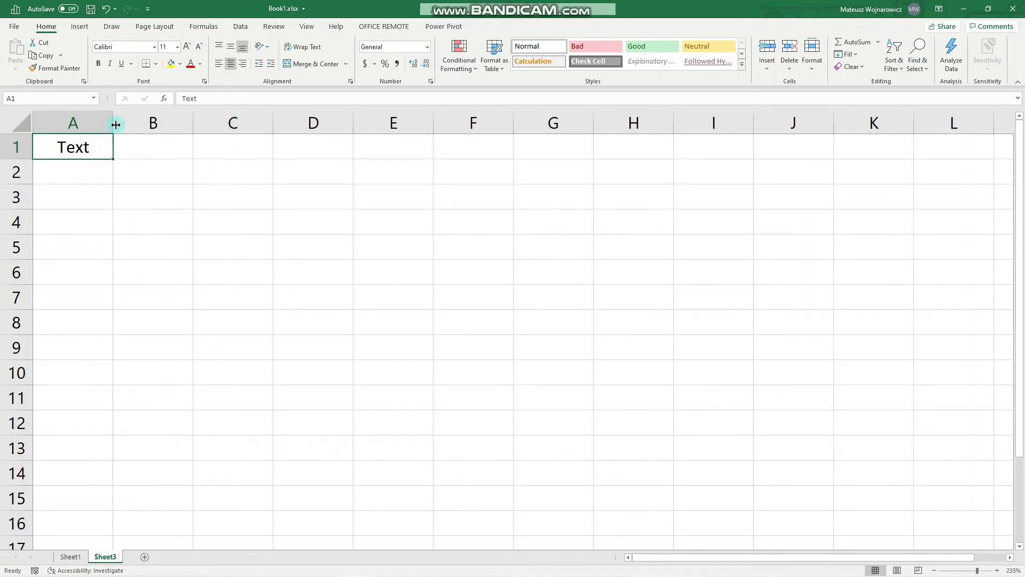
pyautogui.moveTo(116, 124); pyautogui.dragTo(196, 128)
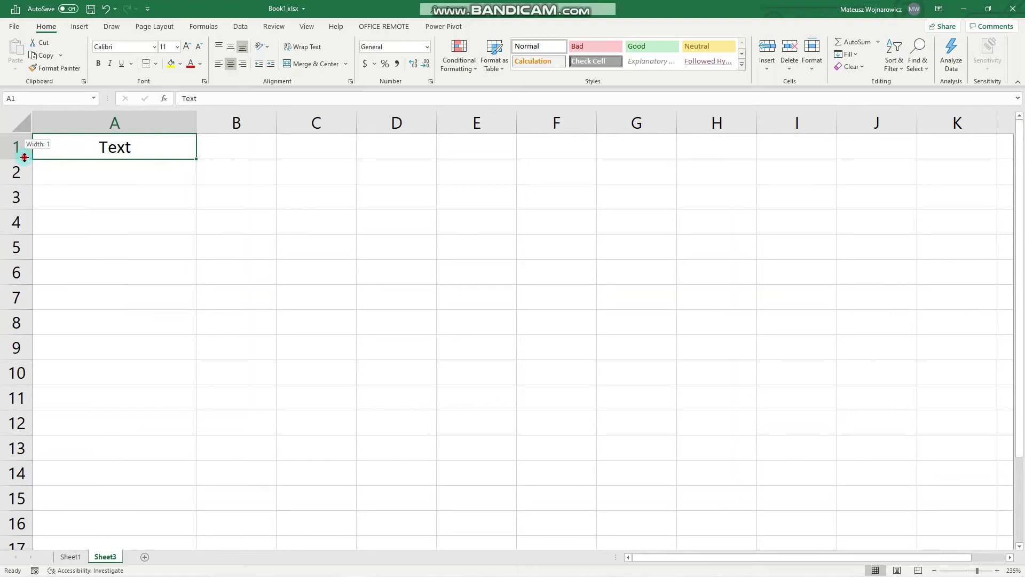
pyautogui.moveTo(24, 158); pyautogui.dragTo(38, 195)
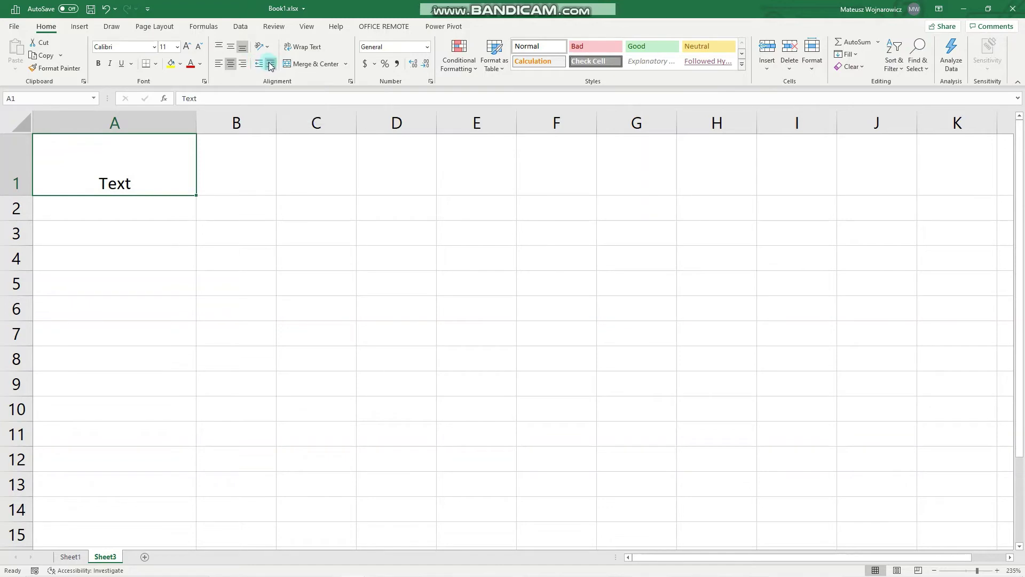
# Top- and left-align 'Text' in A1, indent it three levels, then remove the indent.
pyautogui.click(216, 47)
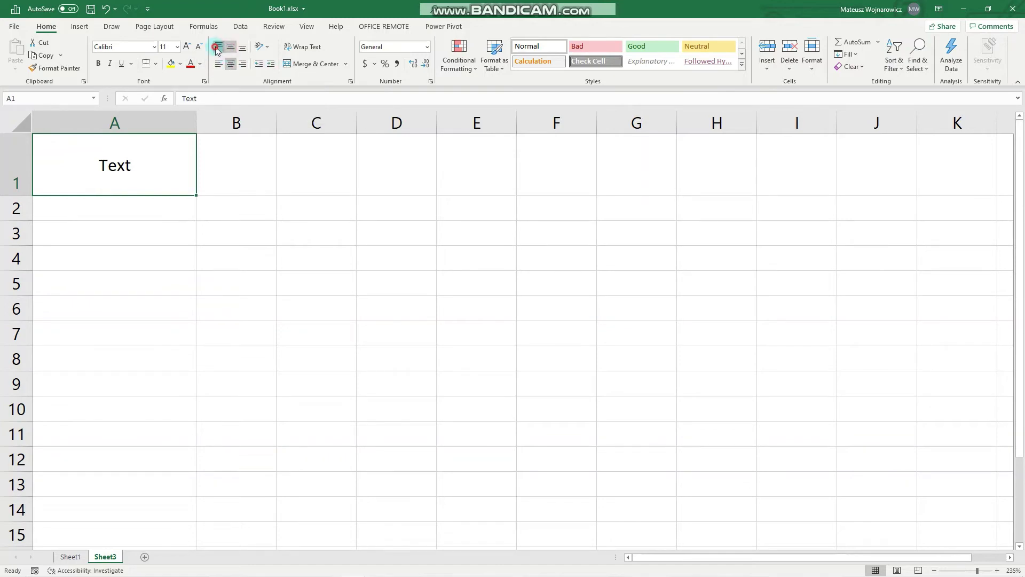
pyautogui.click(218, 64)
pyautogui.click(270, 64)
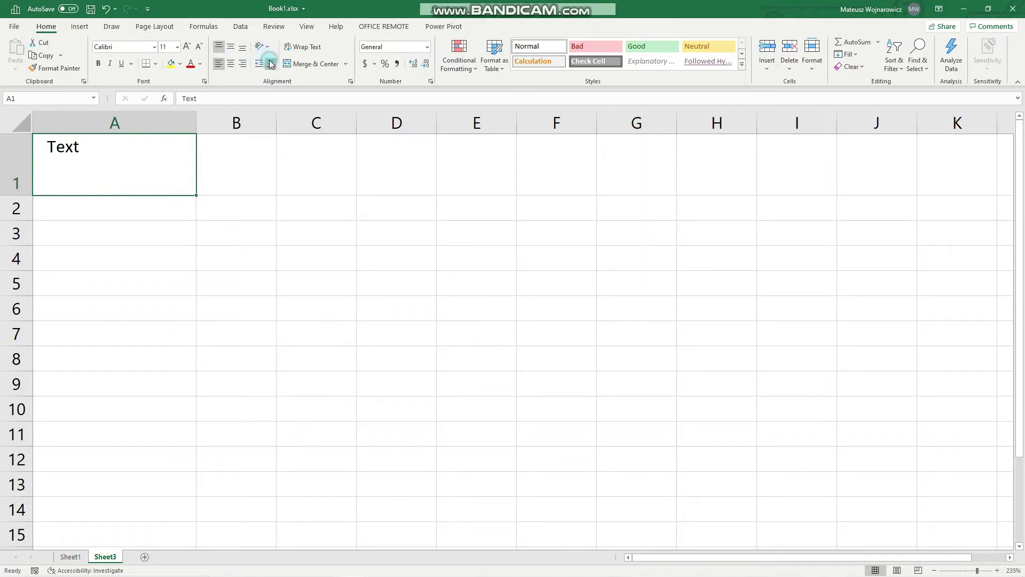
pyautogui.click(270, 64)
pyautogui.click(270, 64)
pyautogui.click(258, 64)
pyautogui.click(258, 64)
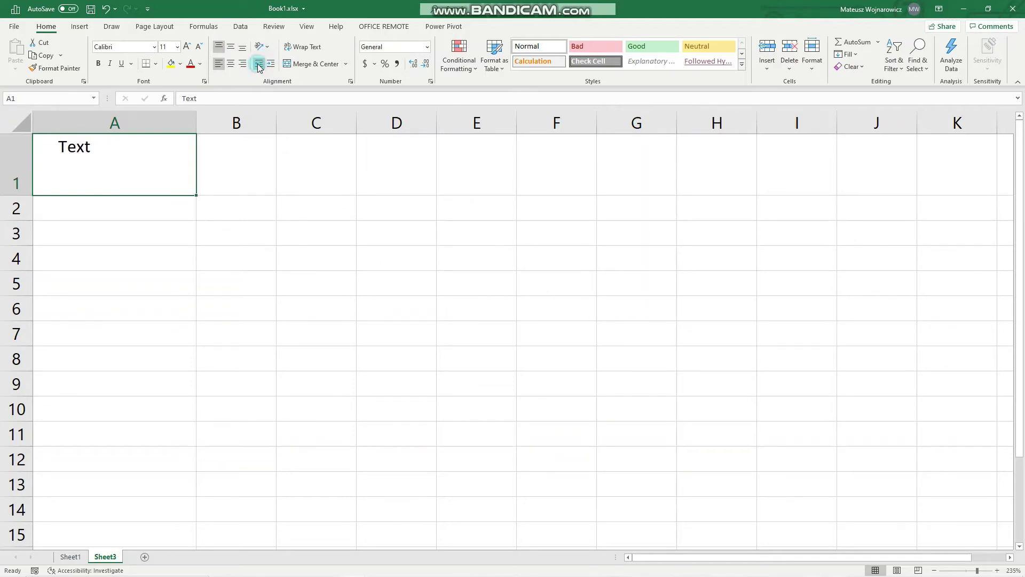
pyautogui.click(258, 64)
pyautogui.click(258, 64)
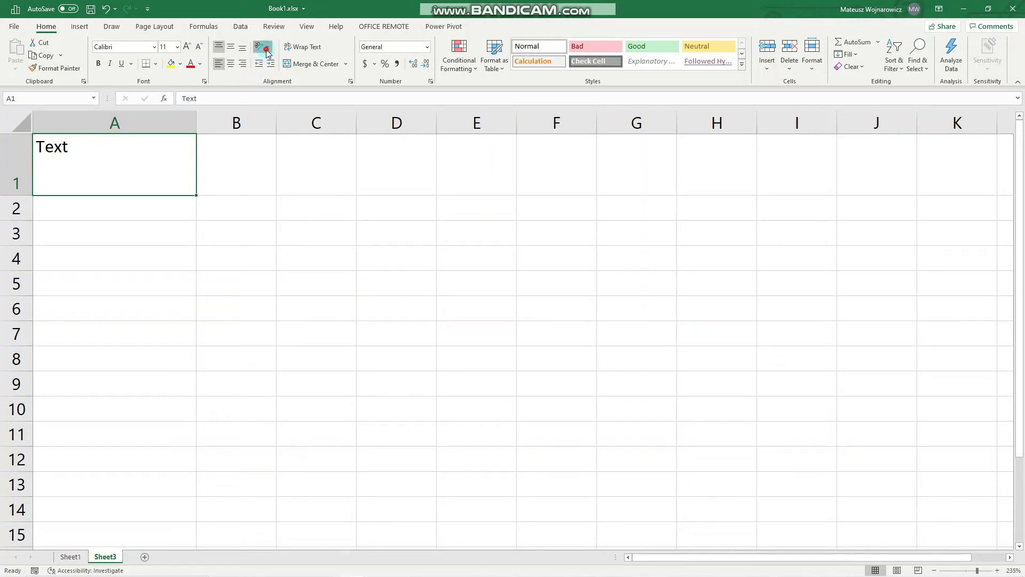
# Try Vertical Text orientation on A1, then undo it.
pyautogui.click(266, 53)
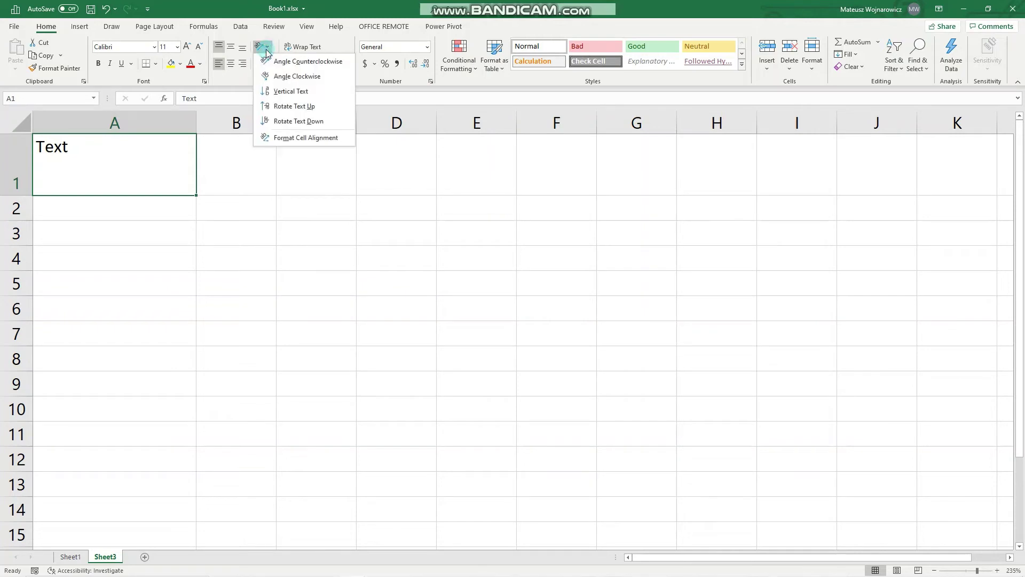
pyautogui.click(283, 91)
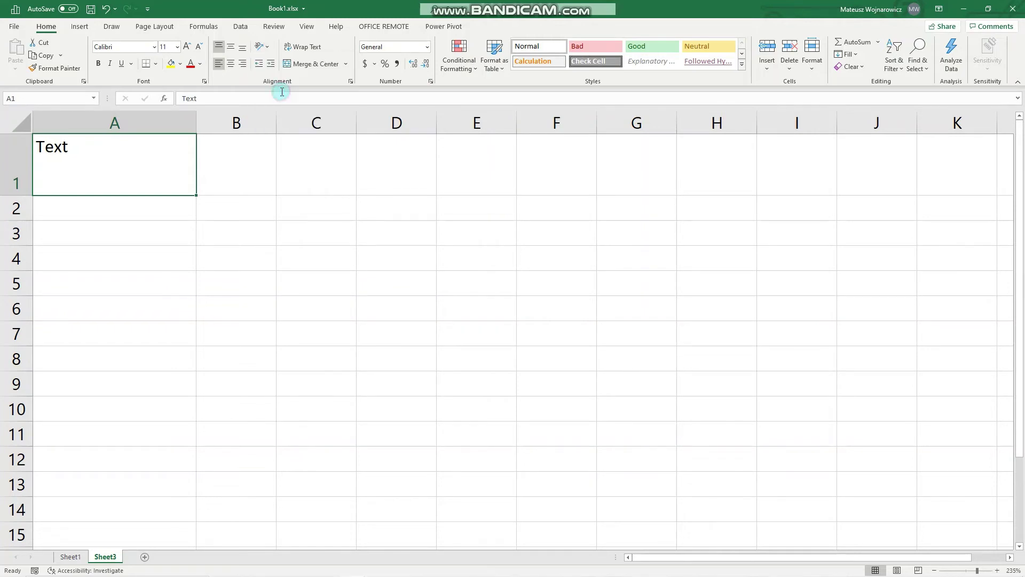
pyautogui.click(105, 9)
# Rotate A1's text to 60 degrees through the Format Cells alignment settings.
pyautogui.click(270, 50)
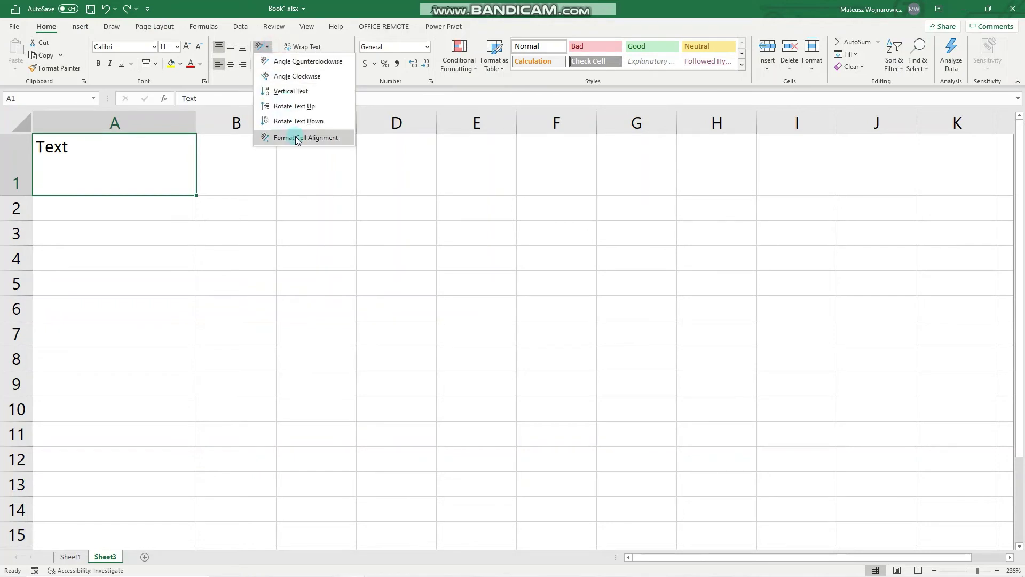
pyautogui.click(304, 137)
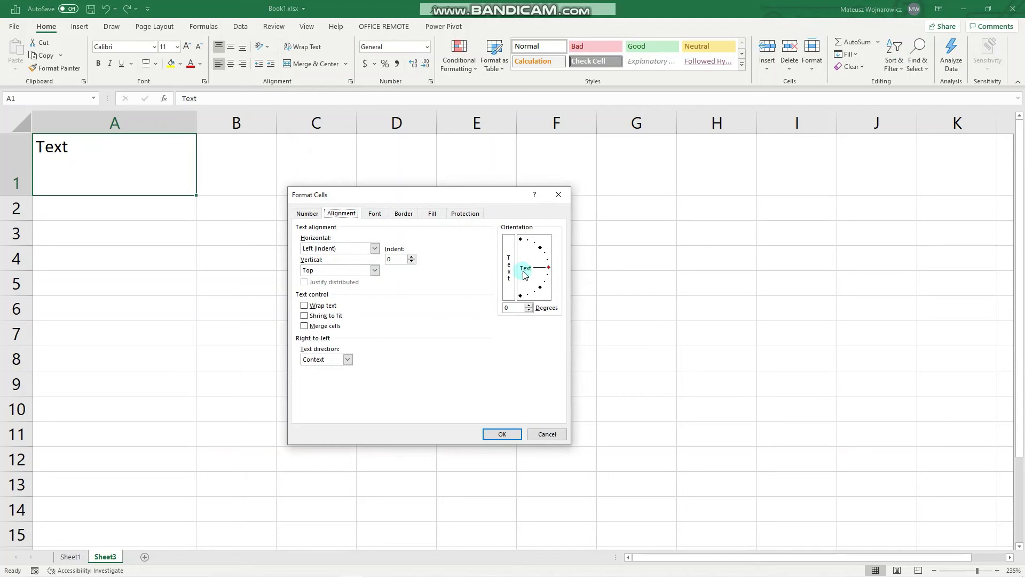
pyautogui.moveTo(515, 310); pyautogui.dragTo(500, 306)
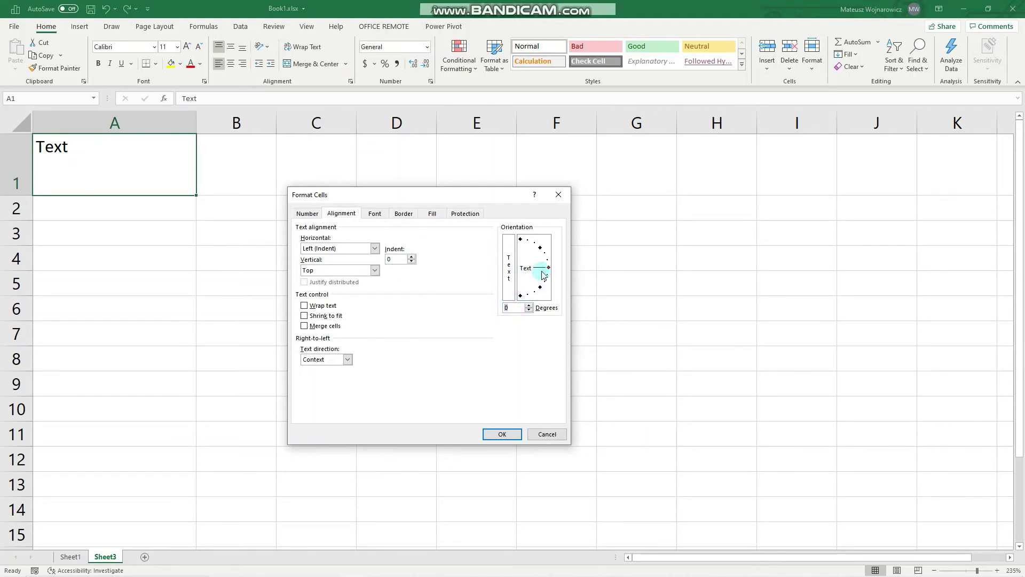
pyautogui.write('60')
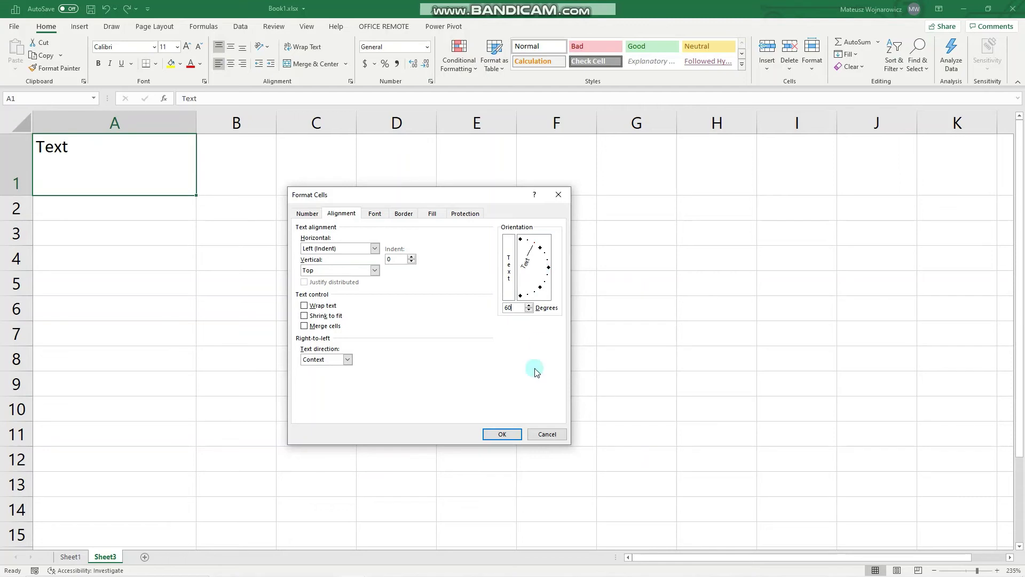
pyautogui.click(502, 434)
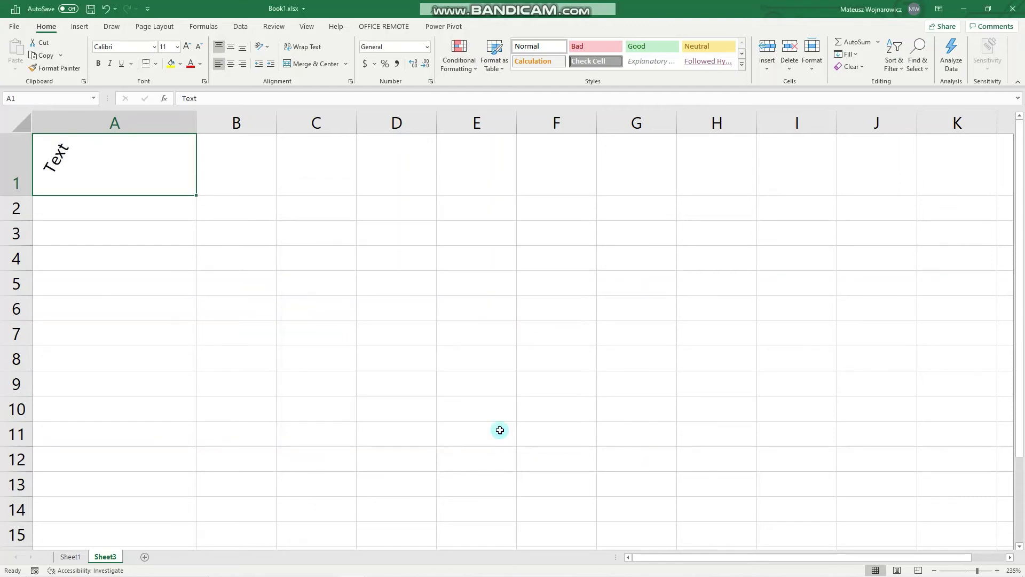
# Undo the 60° rotation and, after trying other alignments, set A1 to bottom-centre alignment.
pyautogui.click(106, 9)
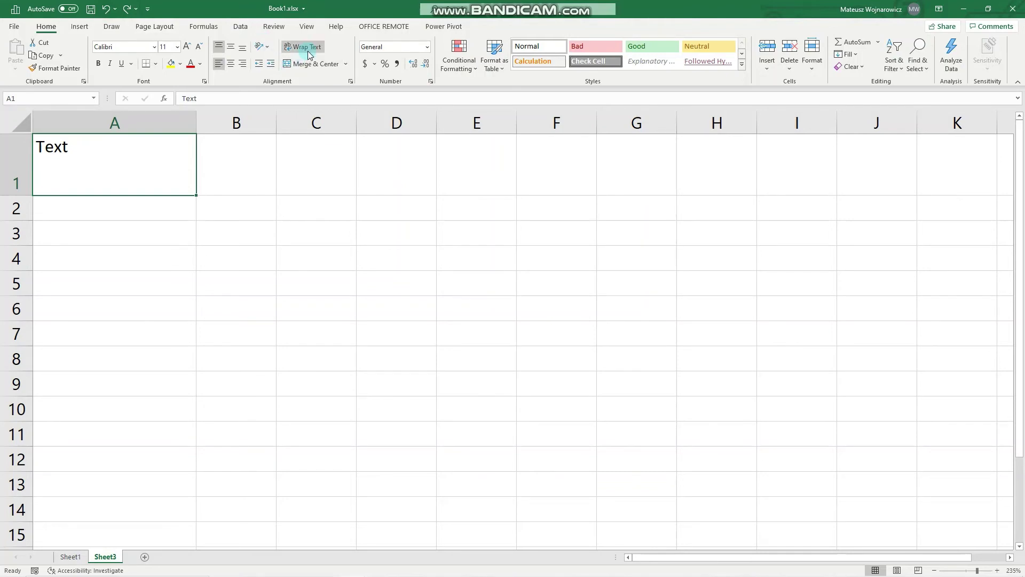
pyautogui.click(231, 47)
pyautogui.click(242, 48)
pyautogui.click(221, 65)
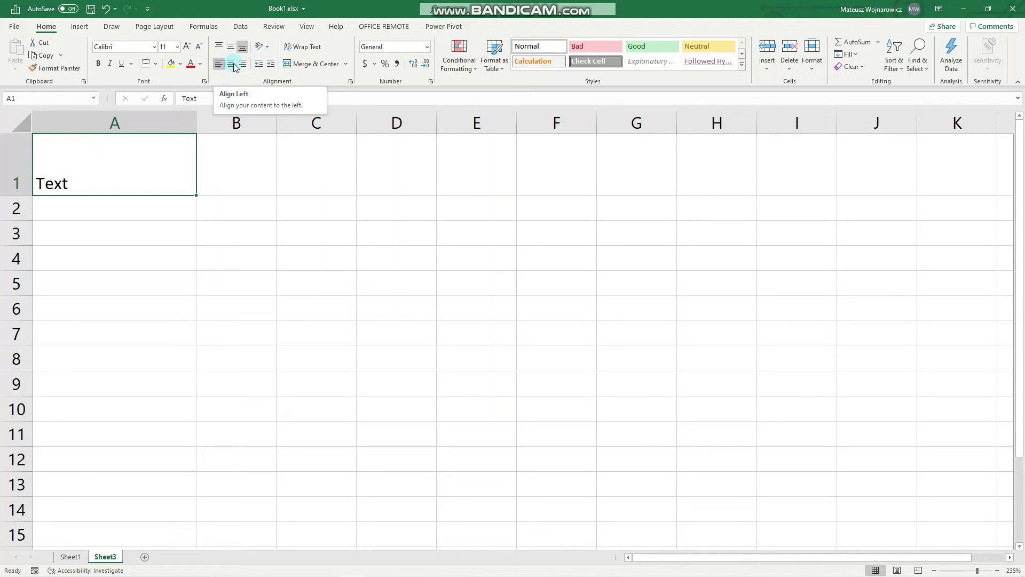
pyautogui.click(243, 64)
pyautogui.click(232, 63)
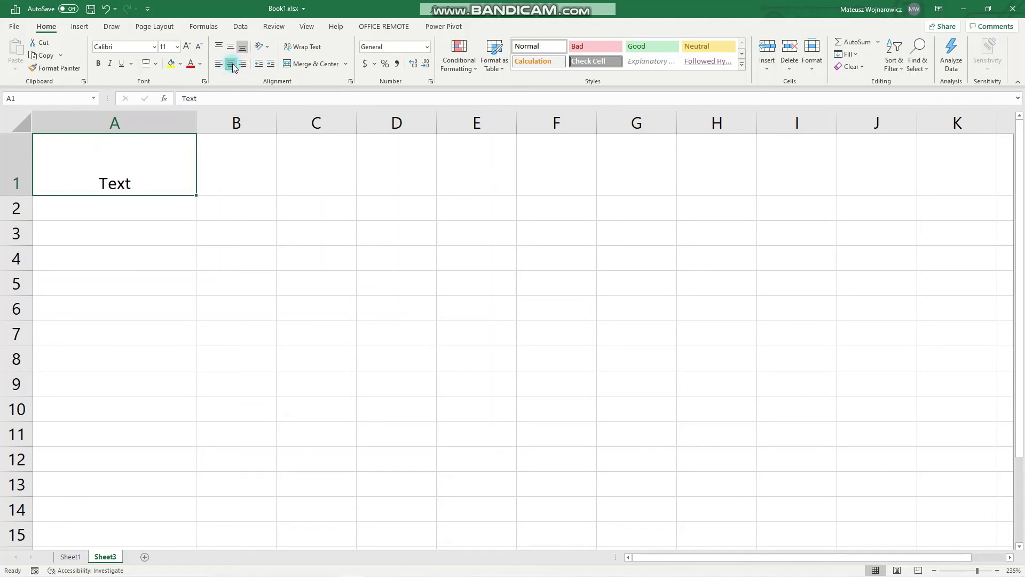
pyautogui.click(350, 84)
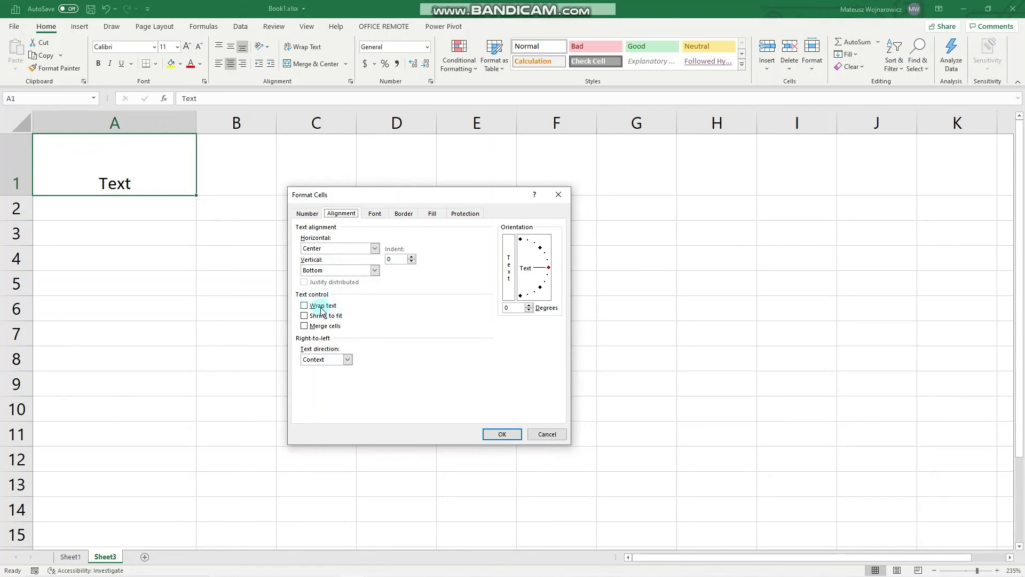
pyautogui.click(558, 195)
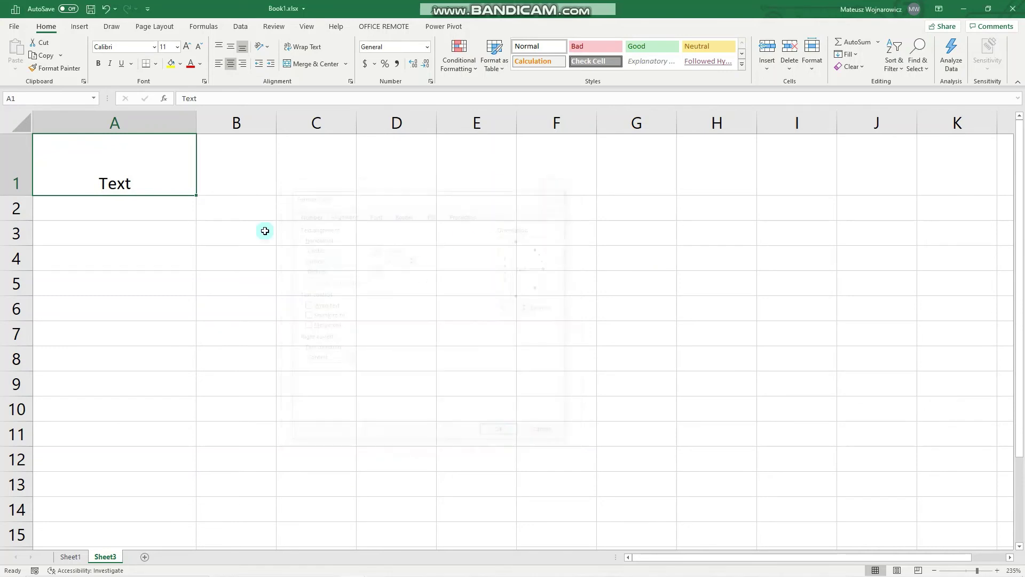
# Enter 'hello hello hello hello hello' in A3 and 'h' in B3.
pyautogui.click(181, 232)
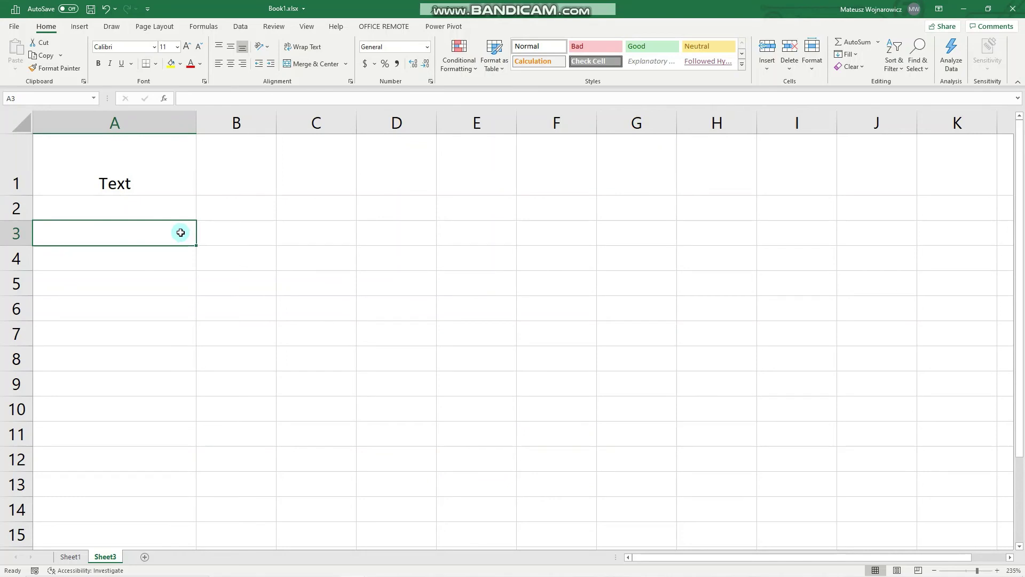
pyautogui.write('hello ')
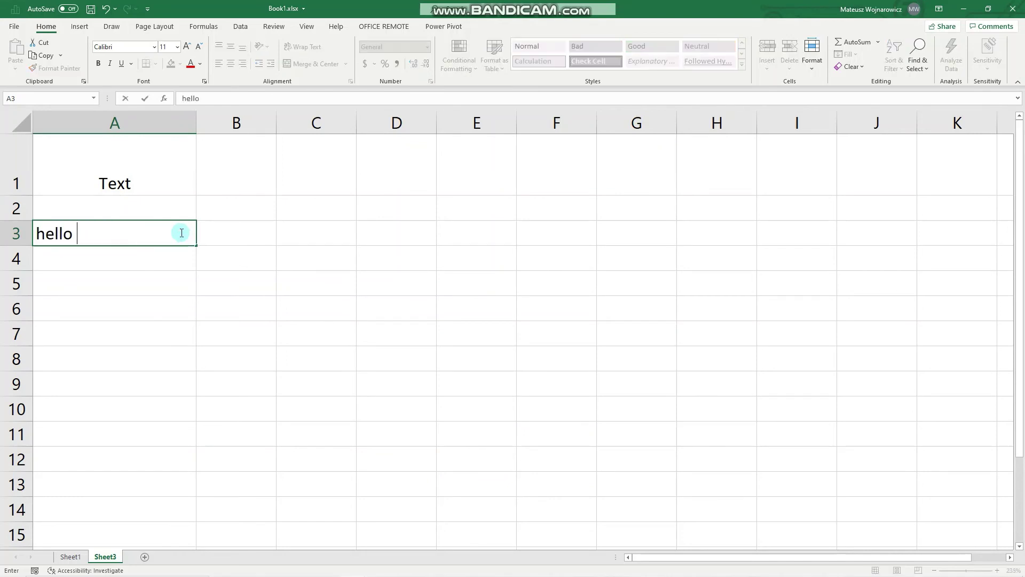
pyautogui.write('hello hello he')
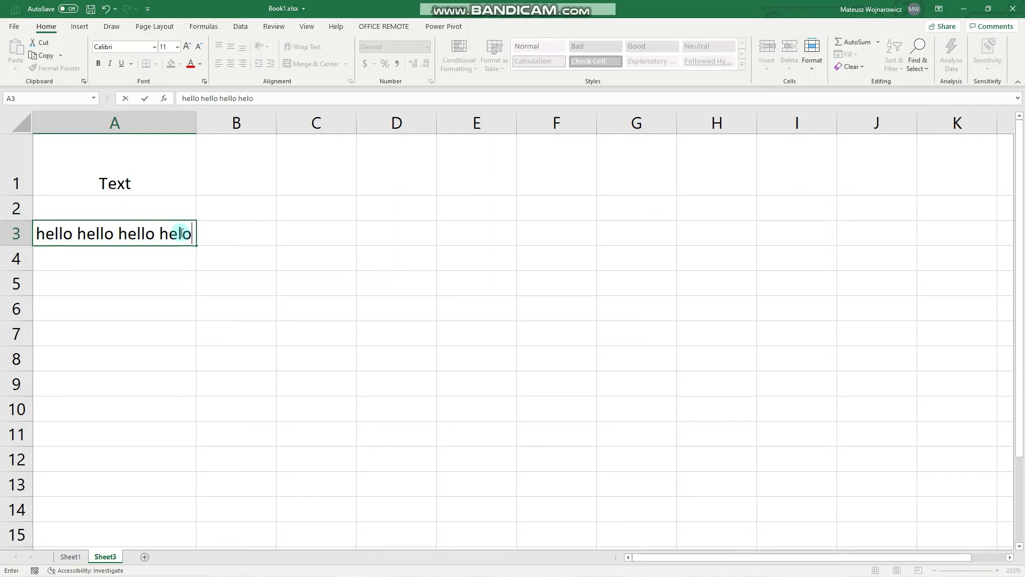
pyautogui.write('llo hello helo')
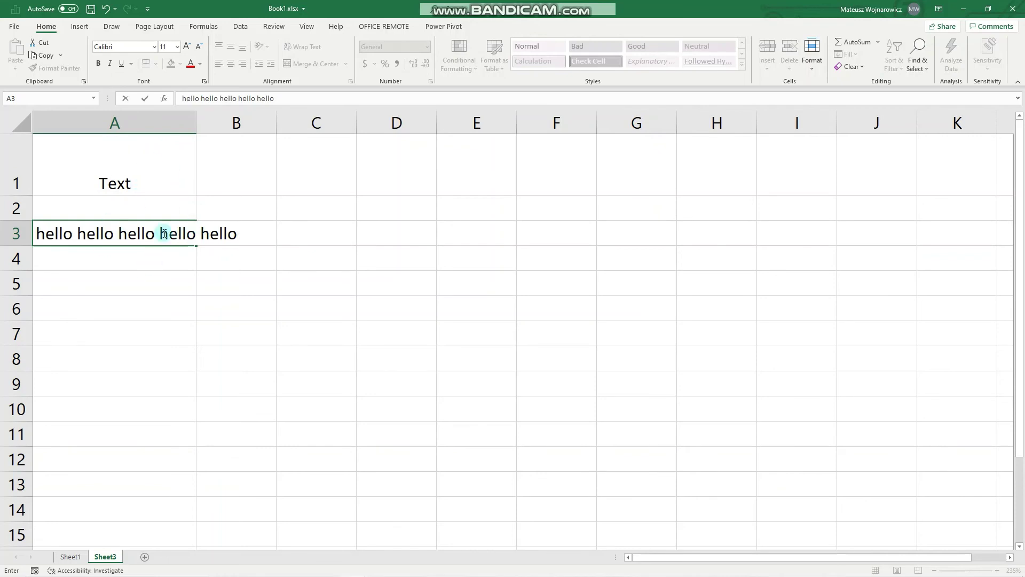
pyautogui.click(211, 266)
pyautogui.click(243, 234)
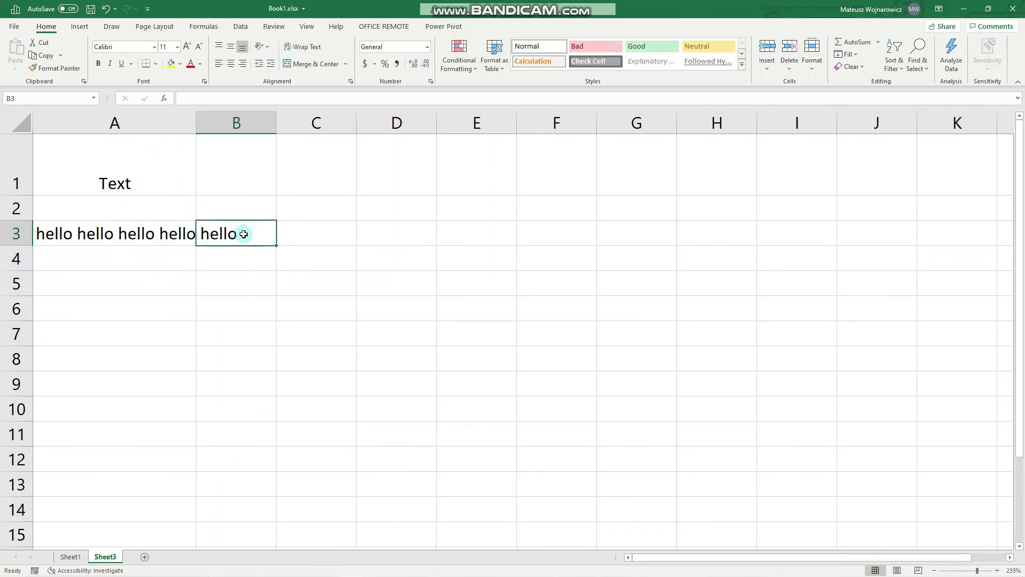
pyautogui.write('h')
pyautogui.press('Return')
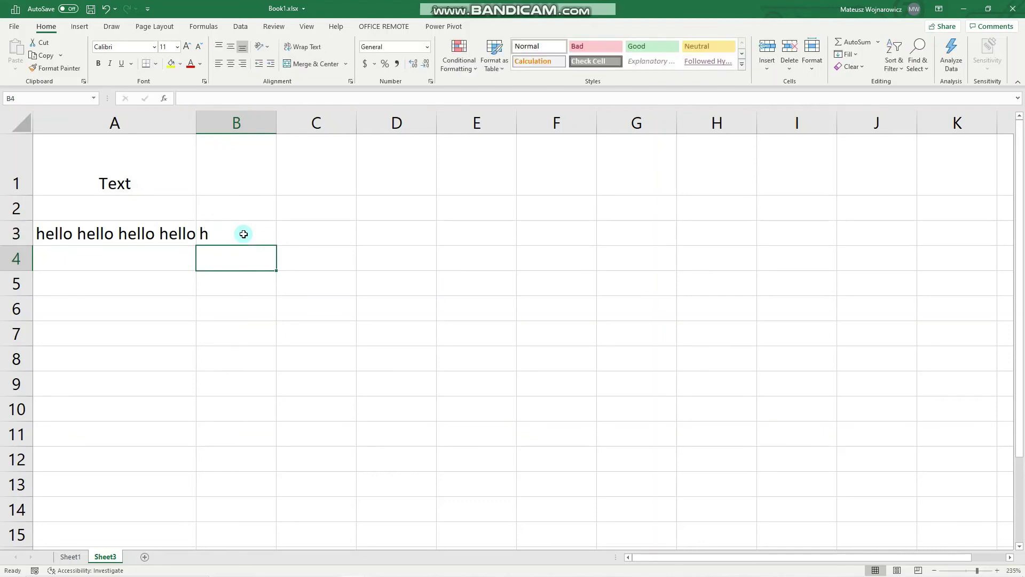
# Apply Wrap Text to A3 so the five hellos fit on two lines.
pyautogui.click(164, 238)
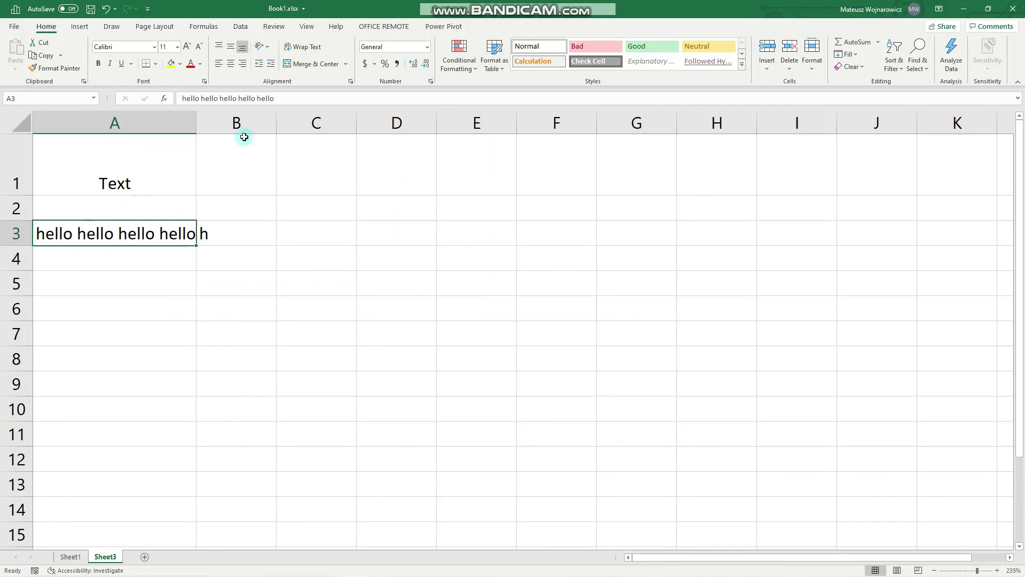
pyautogui.click(314, 47)
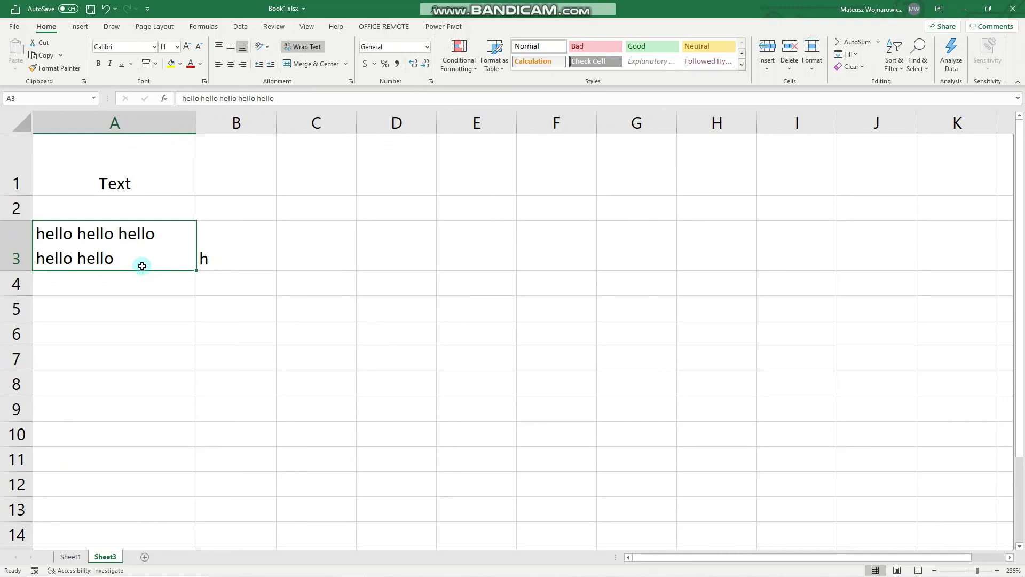
# Return to Sheet1 and select the alignment and 'Wrap text within cells' topic rows.
pyautogui.click(72, 558)
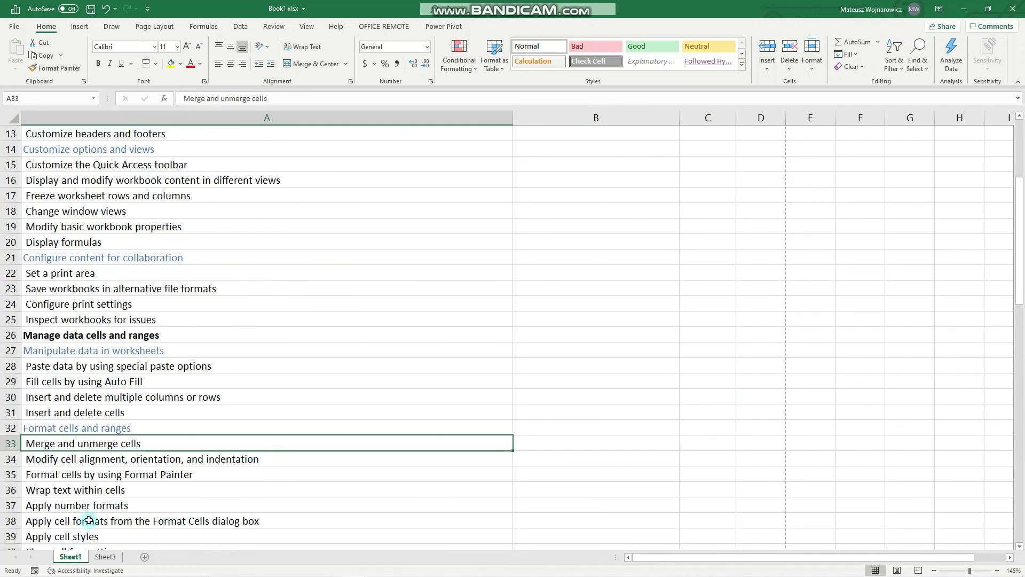
pyautogui.click(82, 459)
pyautogui.click(91, 490)
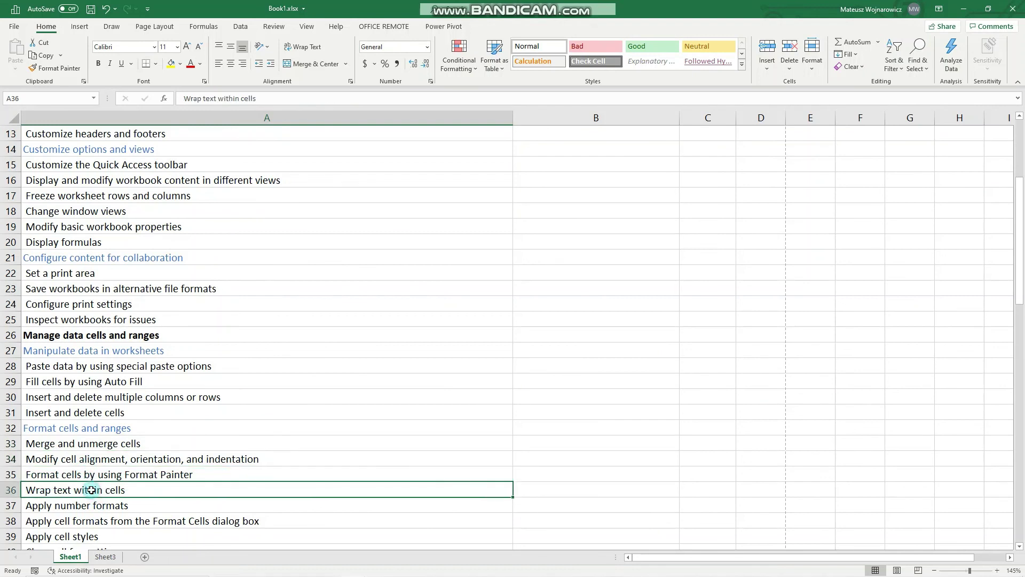